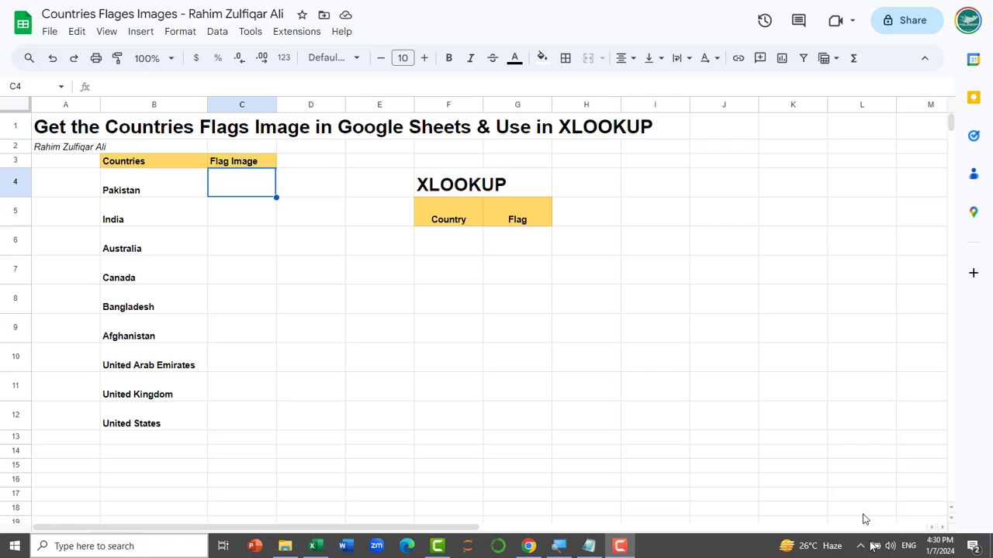
Step: Review the country list and the Country/Flag lookup cells near F6
left_click(164, 217)
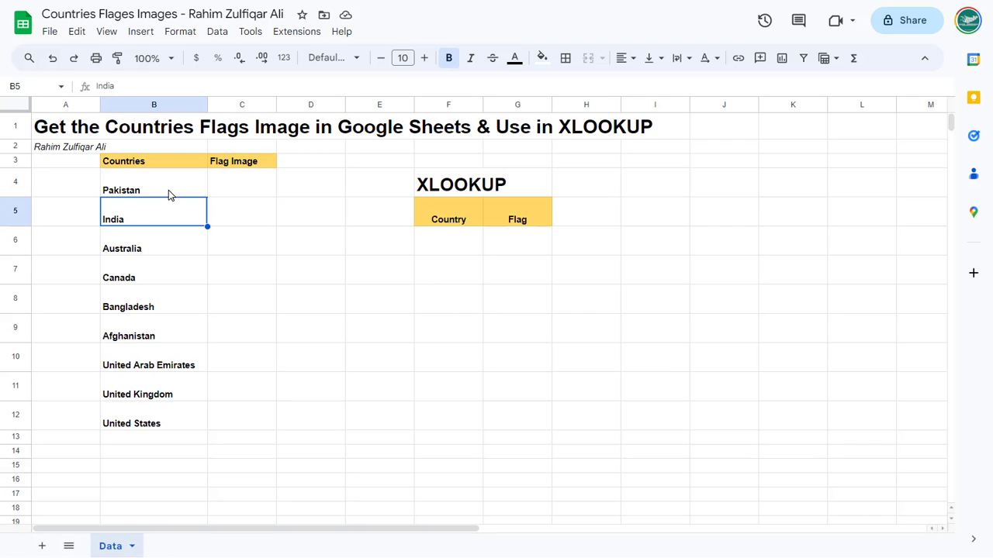
left_click(175, 193)
left_click(235, 190)
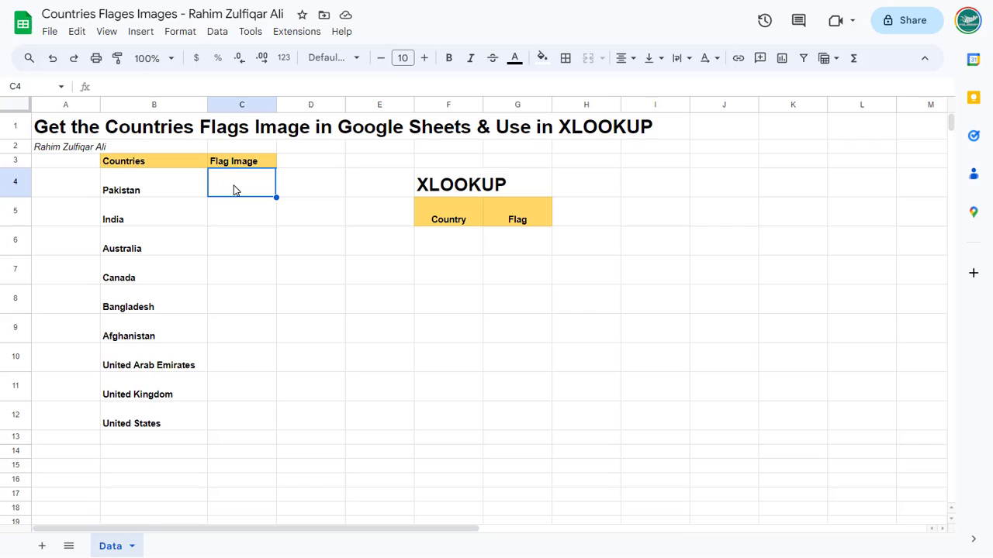
left_click(171, 192)
left_click(167, 284)
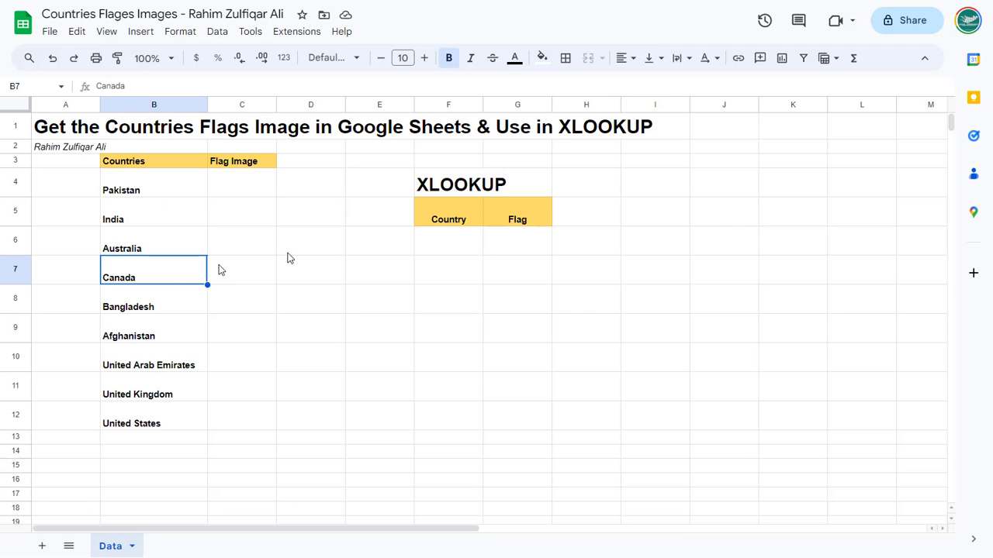
left_click(456, 246)
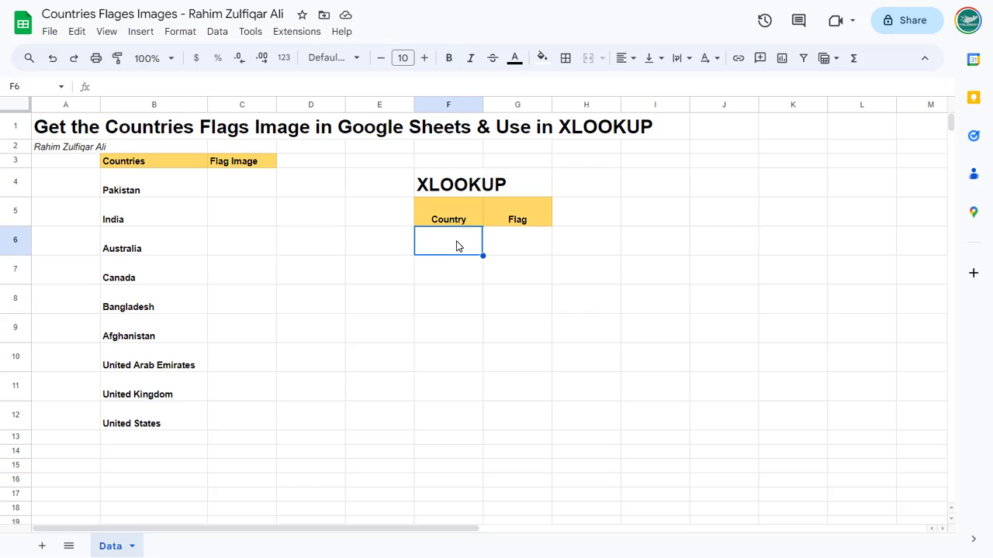
left_click(514, 244)
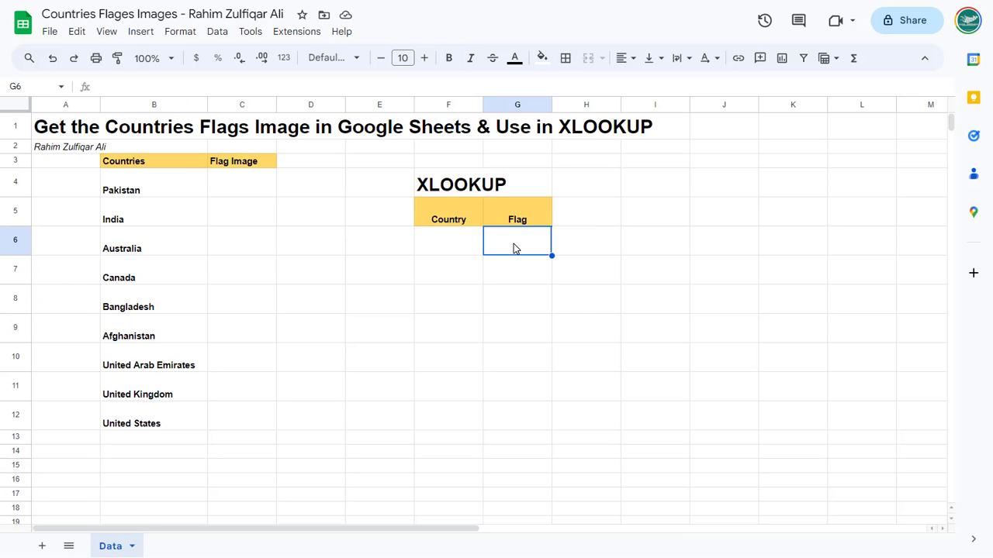
left_click(459, 243)
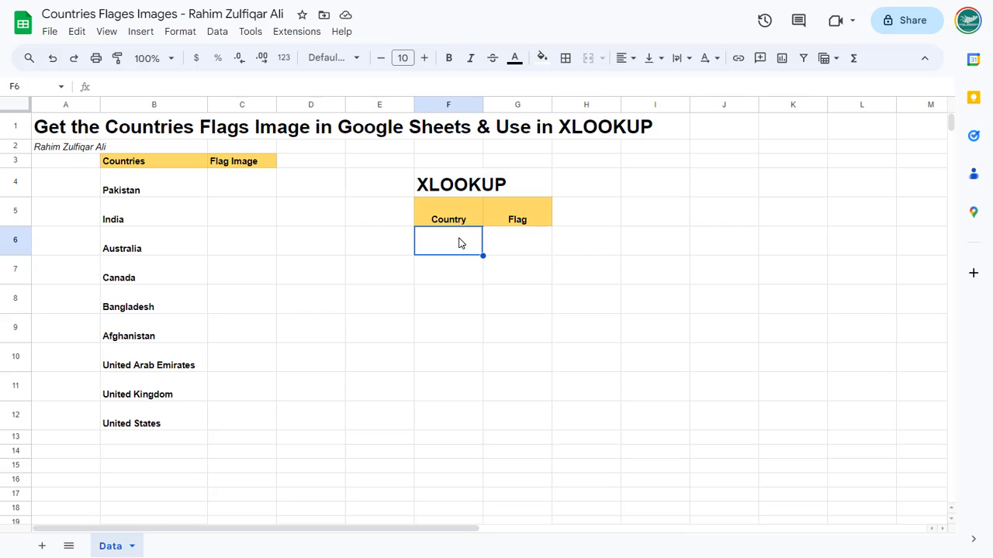
Step: Paste the IMAGE/IMPORTXML flag formula into C4 for Pakistan
left_click(226, 186)
key("ctrl+v")
key("Return")
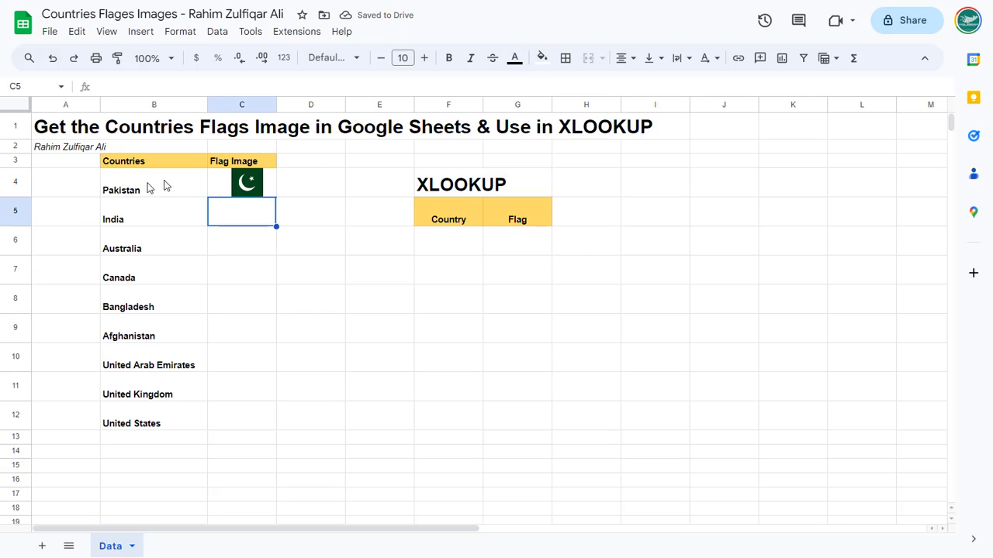
left_click(215, 186)
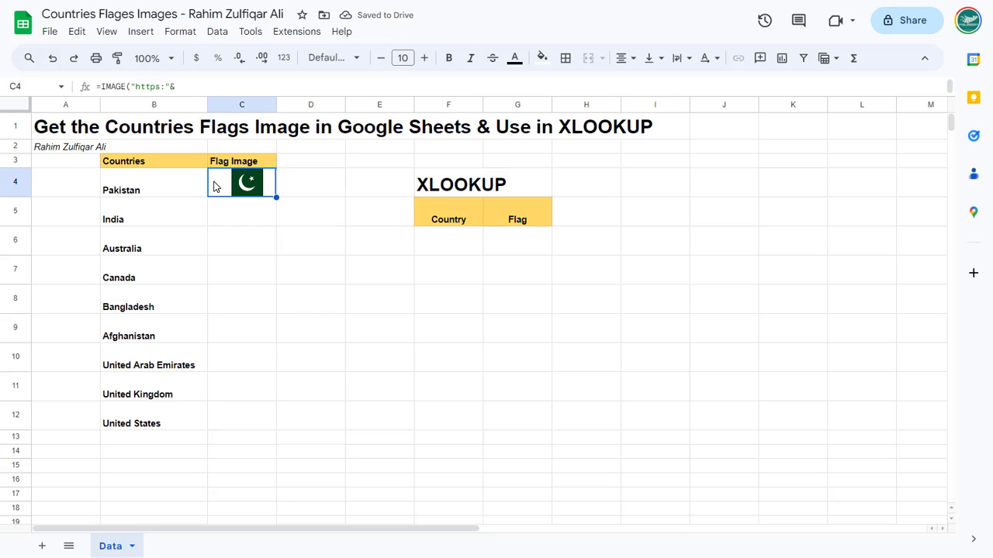
key("Left")
key("Down")
key("Down")
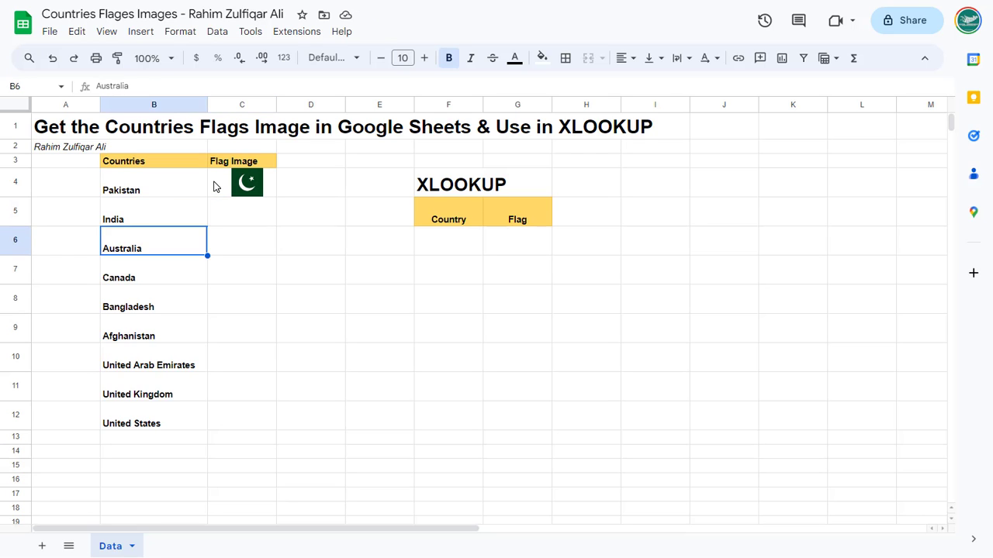
key("Right")
key("Up")
key("Up")
Step: Fill the flag formula down C4:C12 with Ctrl+D and check the C4 formula
key("shift+Down")
key("shift+Down")
key("shift+Down")
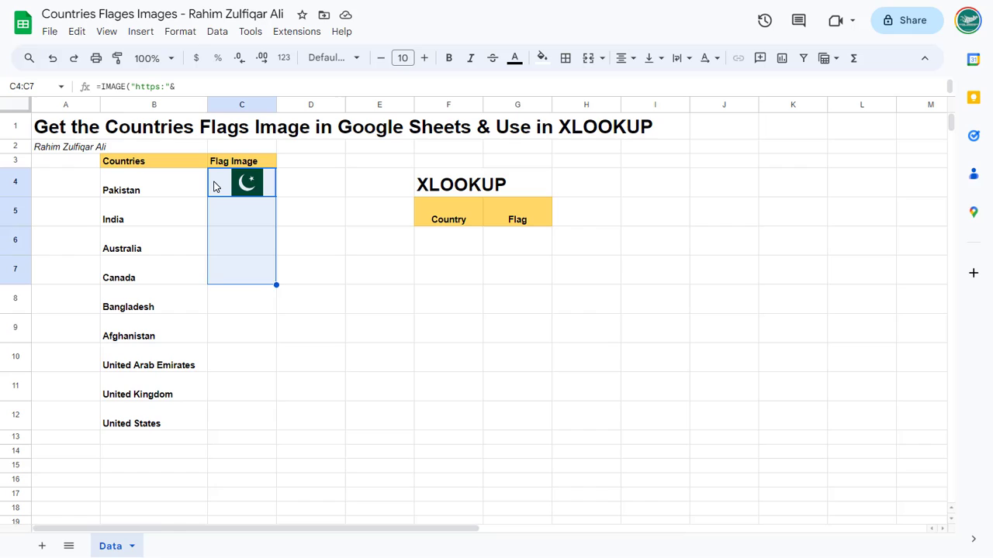
key("shift+Down")
key("shift+Down")
key("shift+Down")
key("shift+Down")
key("shift+Down")
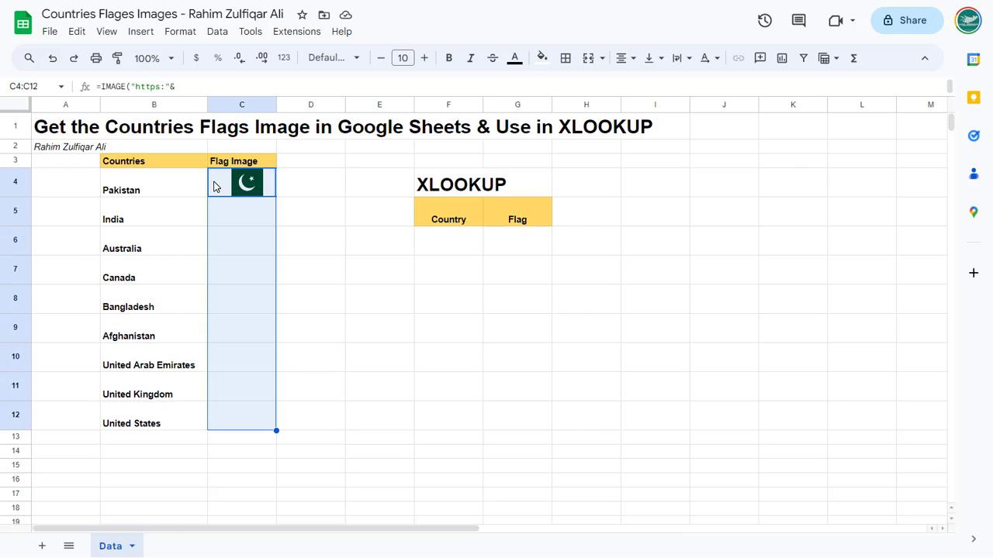
key("ctrl+d")
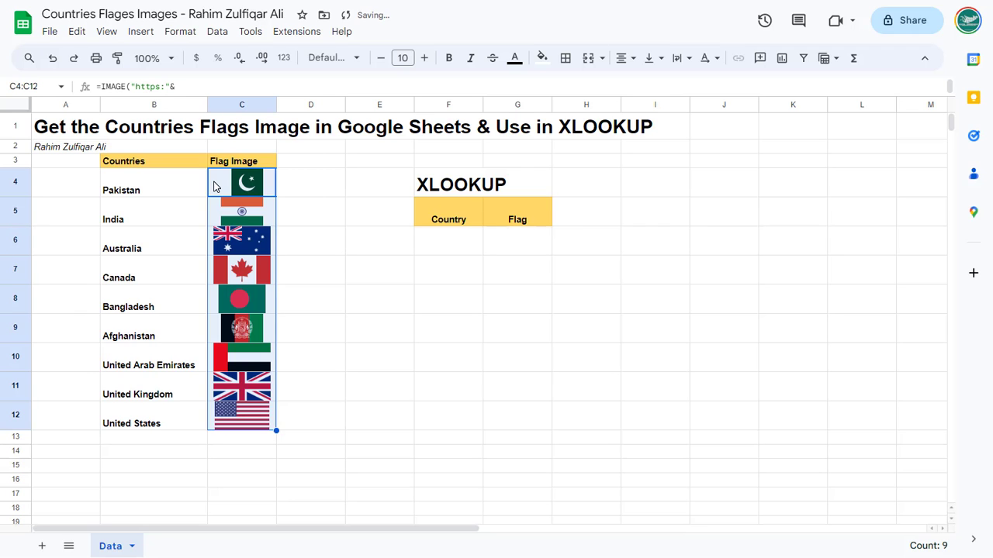
key("Down")
key("Down")
key("Down")
key("Down")
key("Down")
key("Down")
key("Down")
key("Down")
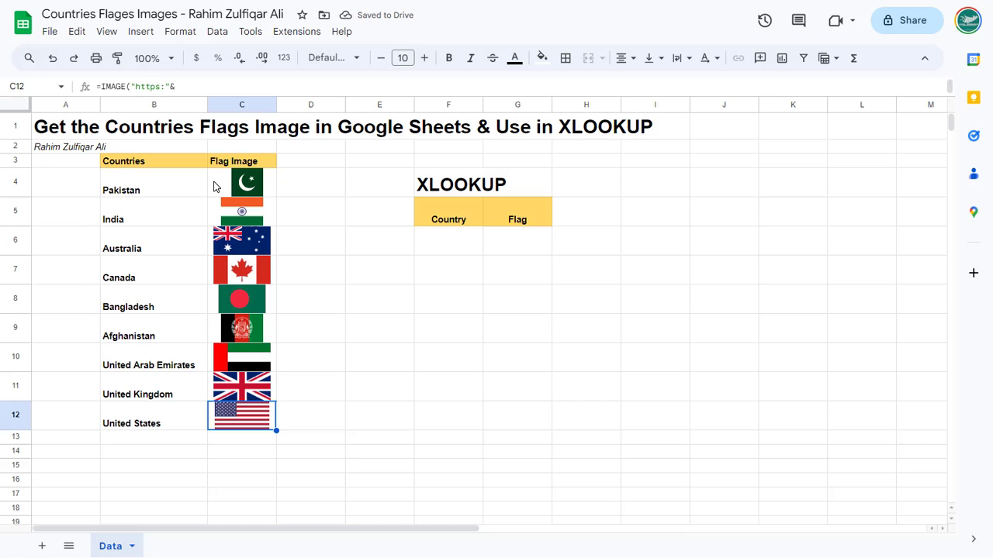
key("Up")
key("Up")
key("Up")
key("Up")
key("Up")
key("Up")
key("Up")
key("Up")
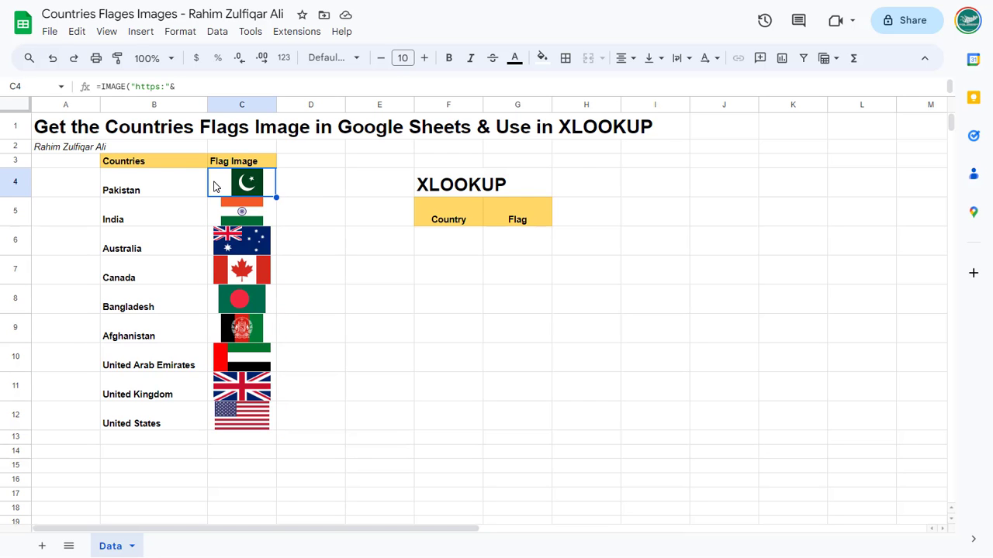
key("F2")
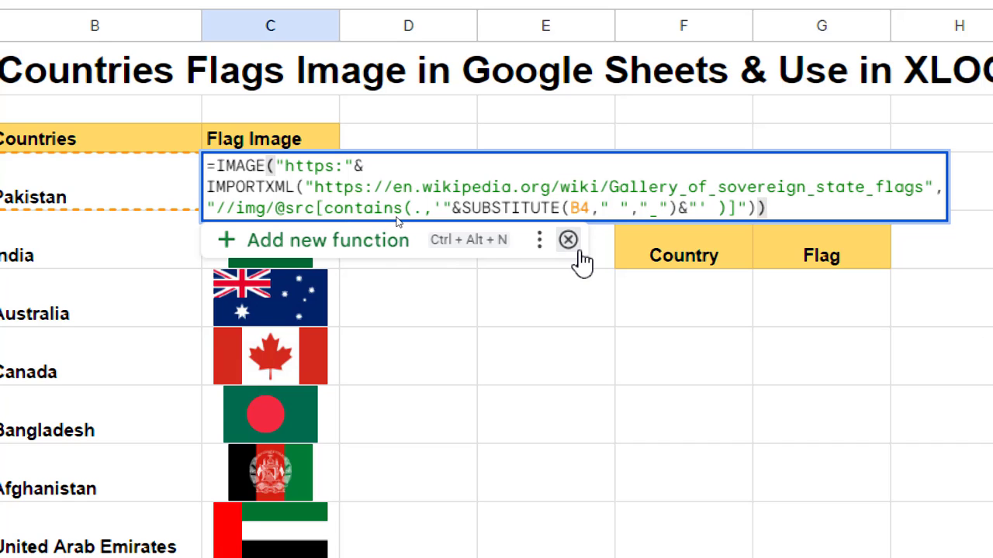
left_click(332, 188)
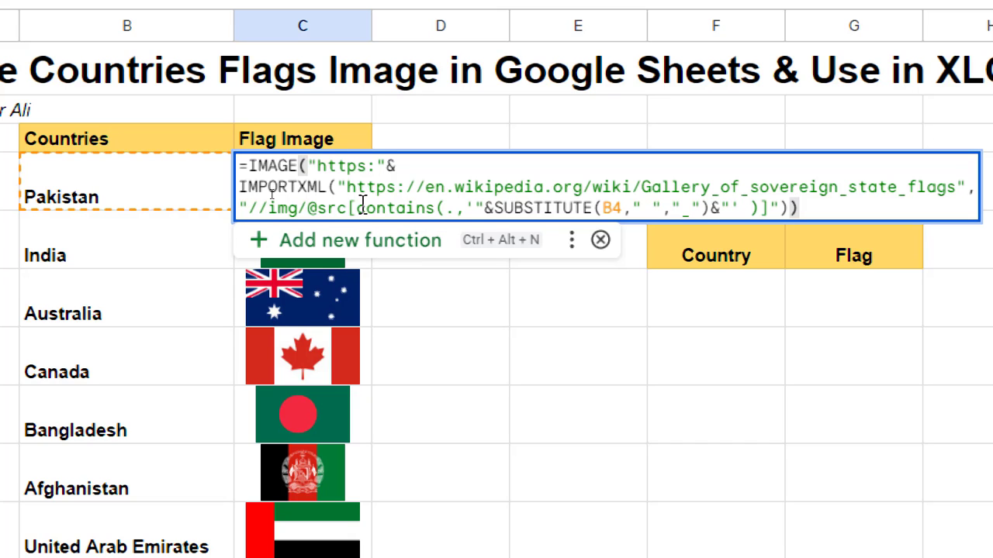
left_click(273, 165)
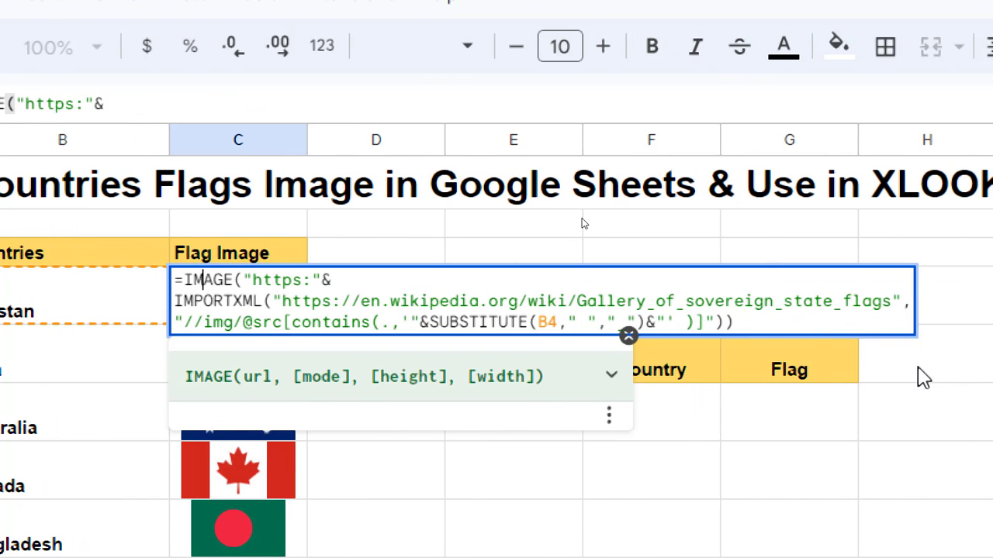
key("Escape")
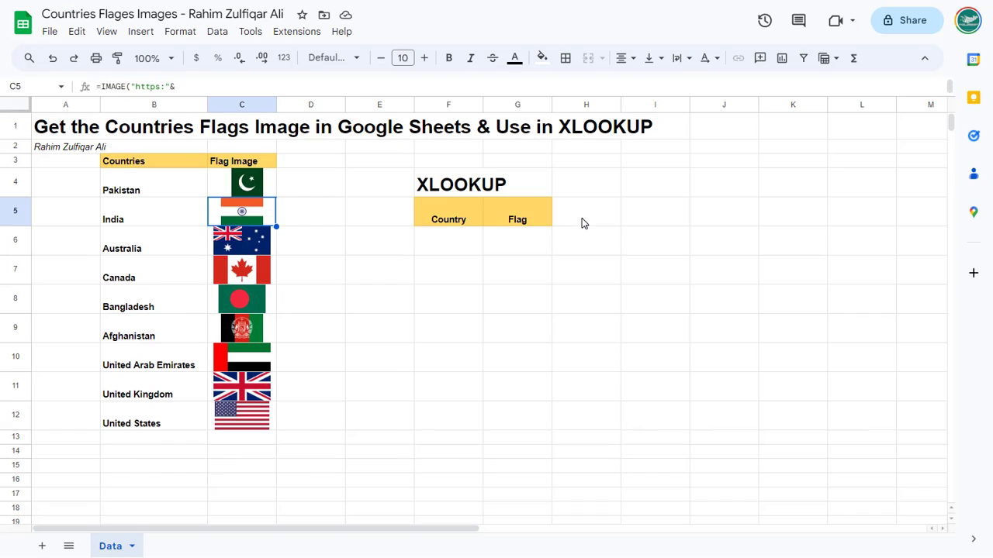
Step: Select F6 and start a new data validation rule for it
key("Right")
key("Right")
key("Right")
key("Down")
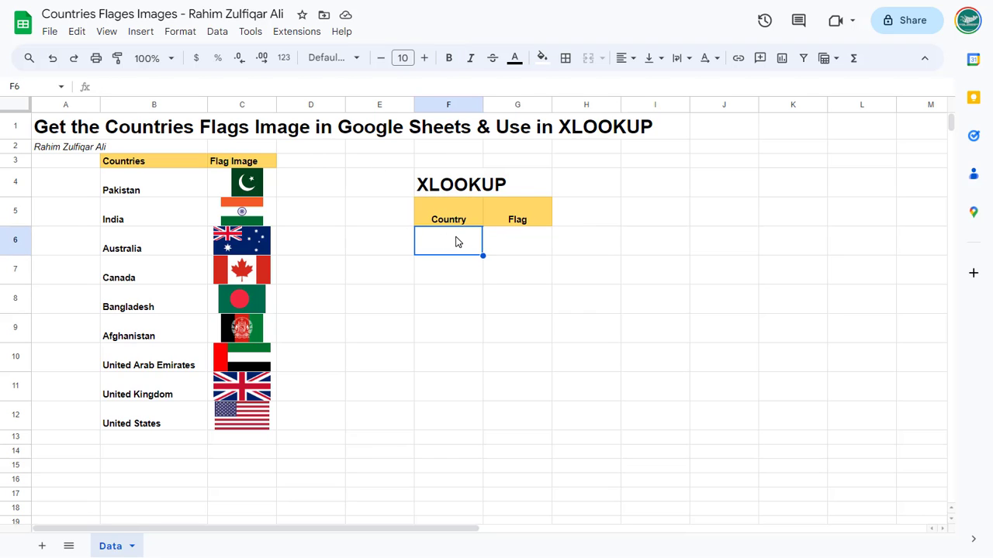
left_click(217, 32)
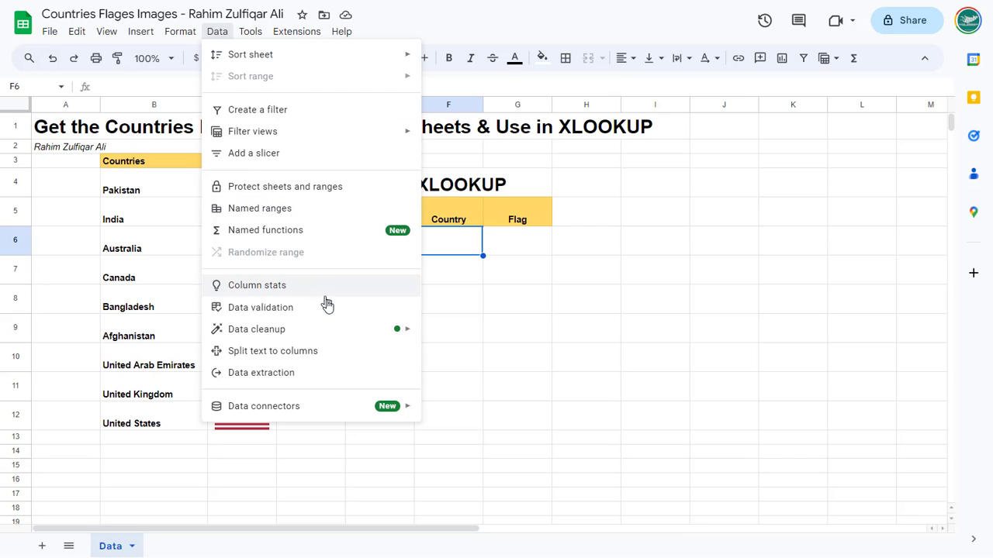
left_click(300, 308)
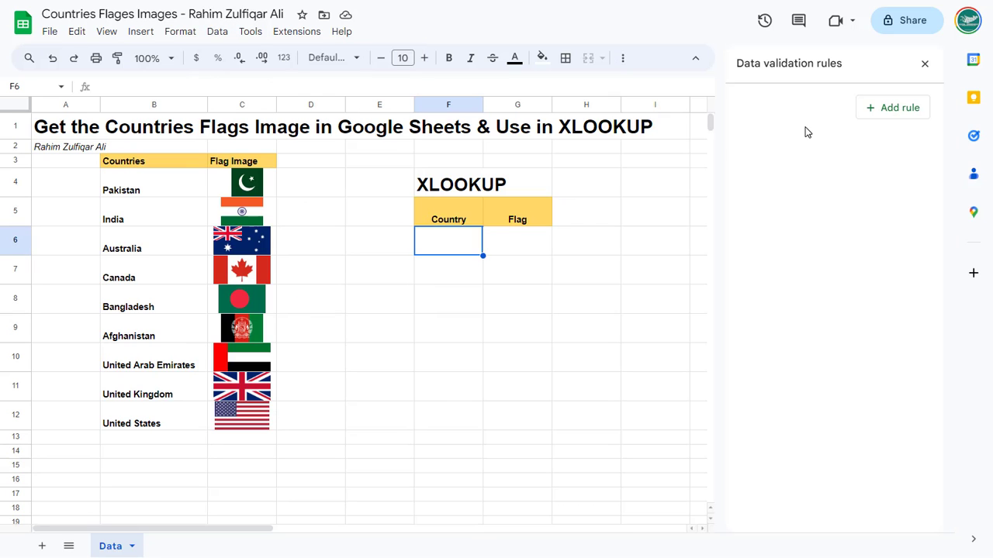
left_click(886, 113)
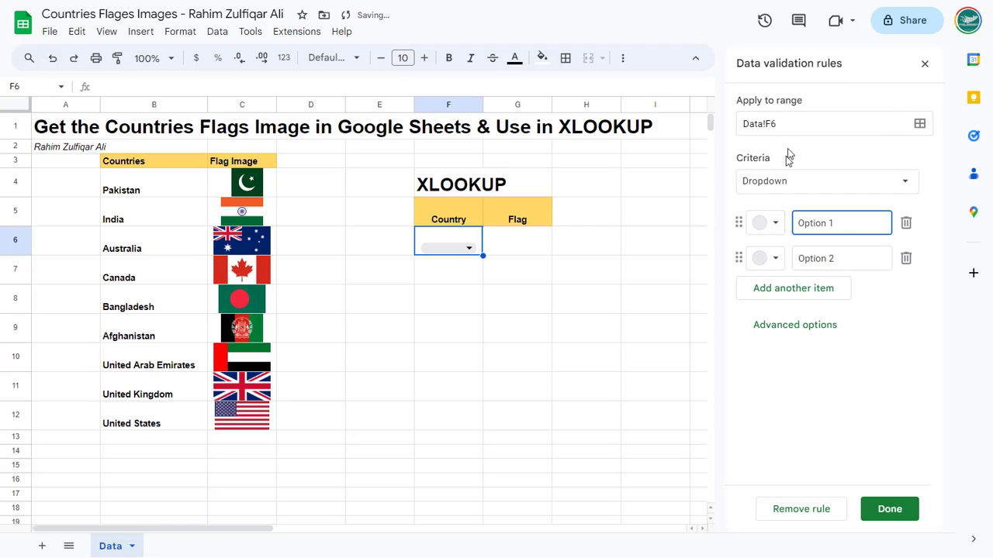
Step: Make F6 a 'Dropdown (from a range)' sourced from Data!B4:B12, and finish the rule
left_click(803, 184)
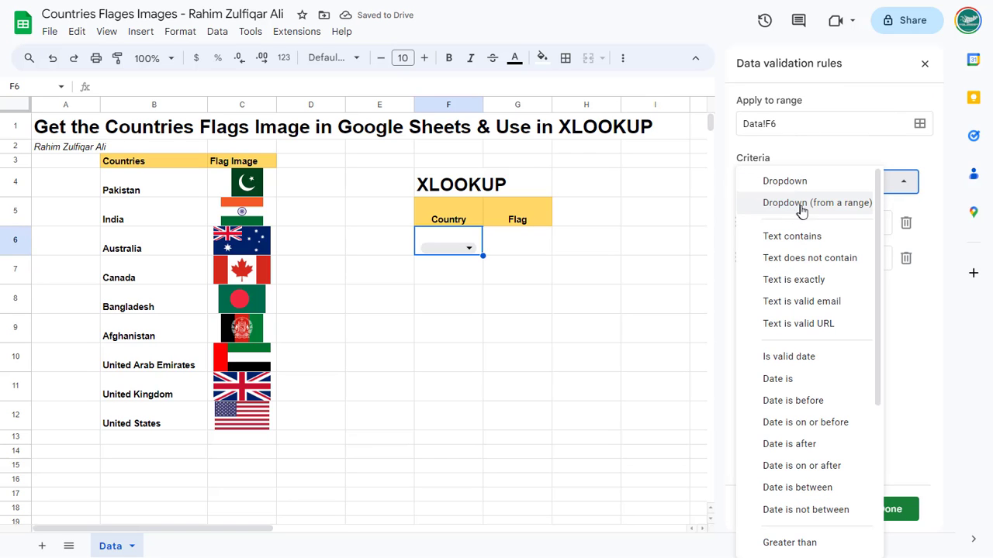
left_click(795, 204)
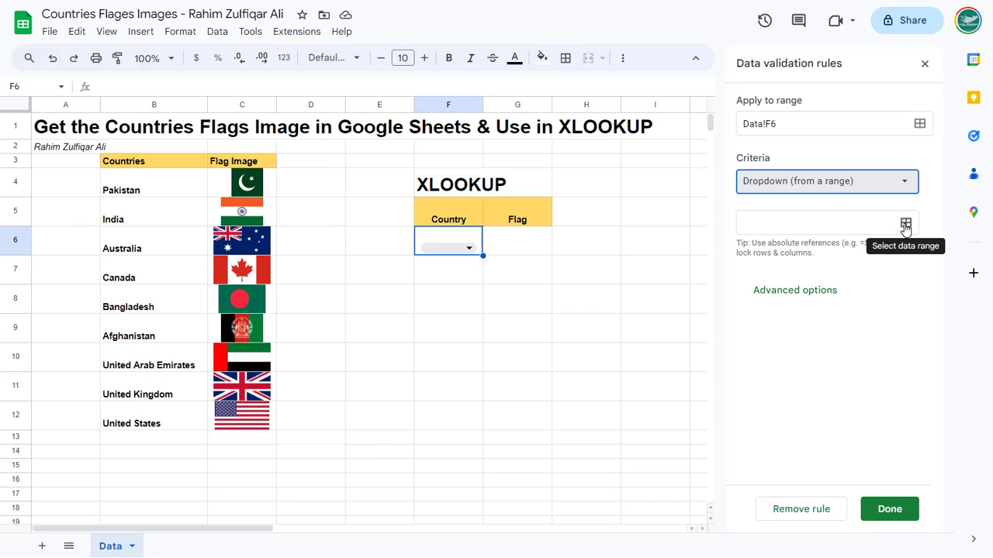
left_click(906, 225)
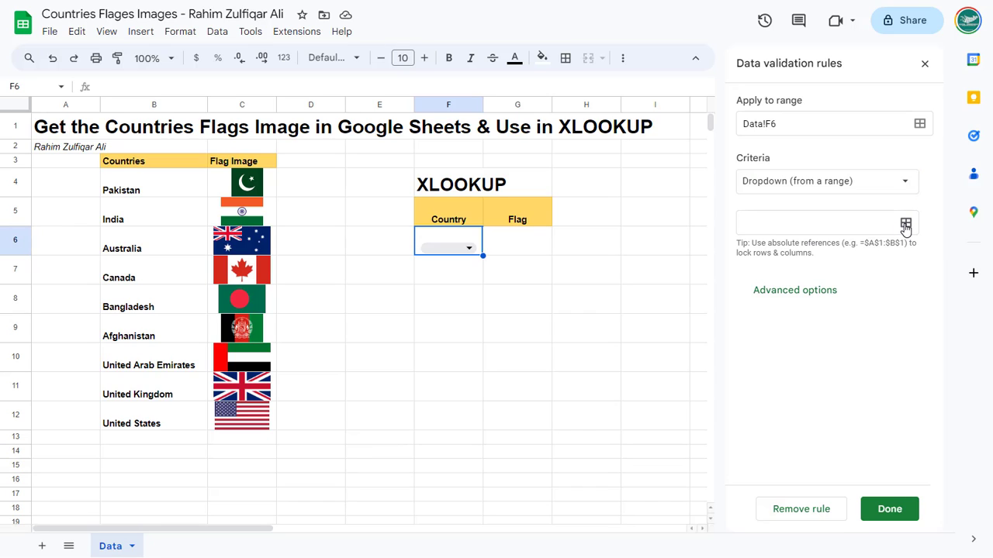
left_click(138, 188)
key("ctrl+shift+Down")
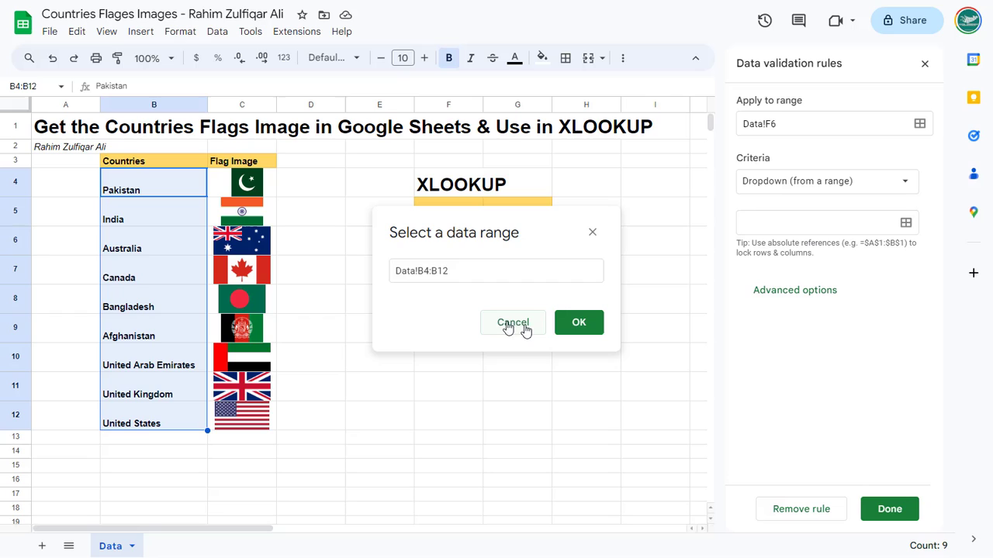
left_click(578, 332)
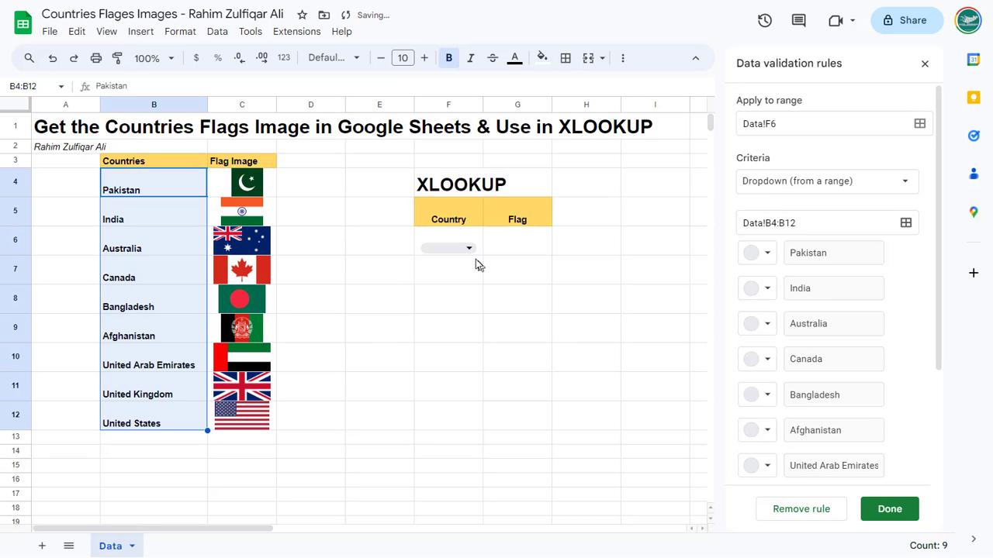
left_click(468, 249)
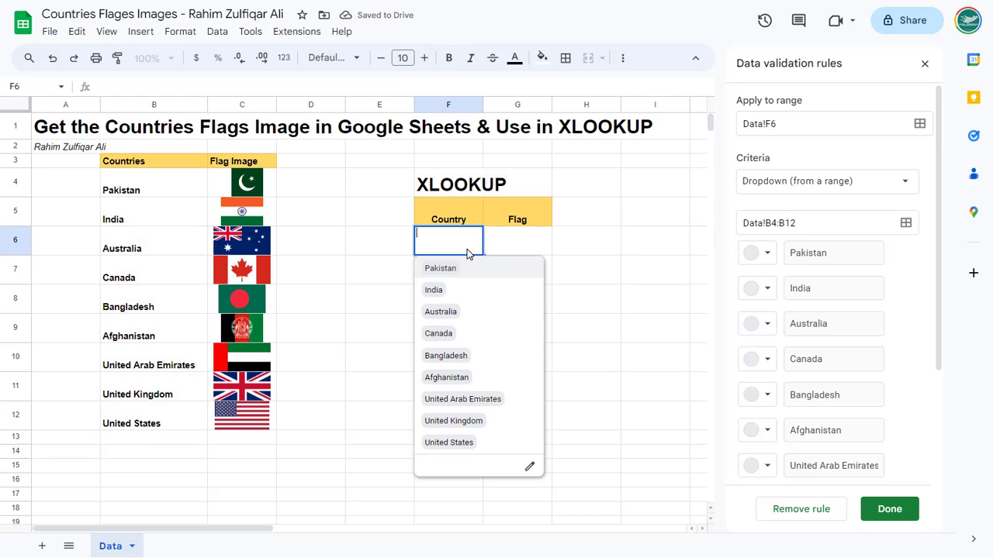
left_click(925, 65)
Step: Enter =XLOOKUP(F6,B4:B12,C4:C12) in G6 to return the chosen country's flag
left_click(534, 252)
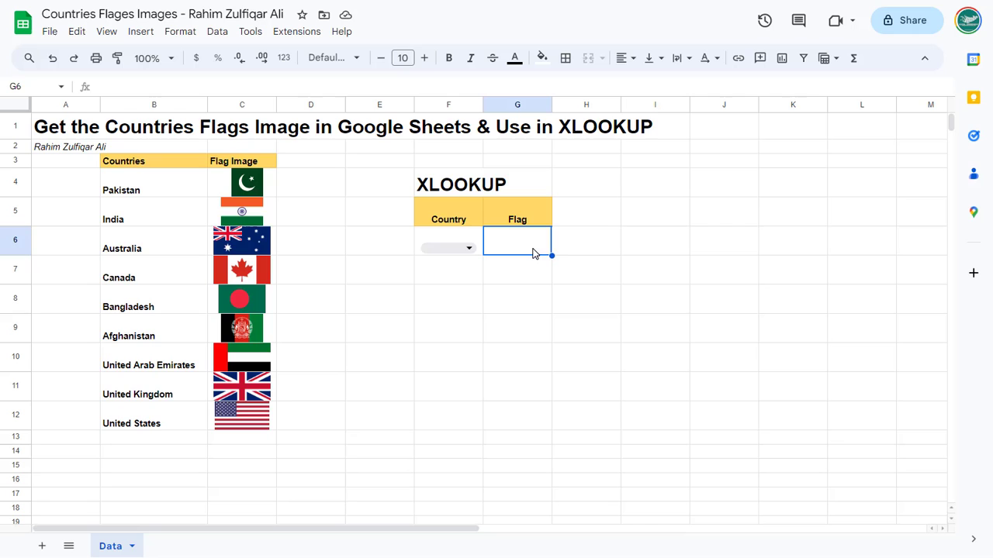
type("=")
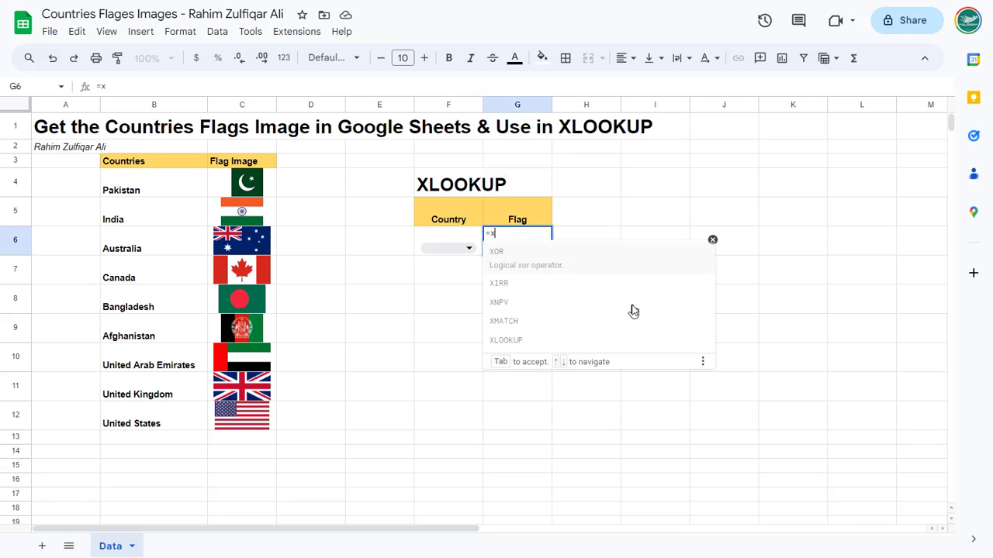
type("XLO")
key("Tab")
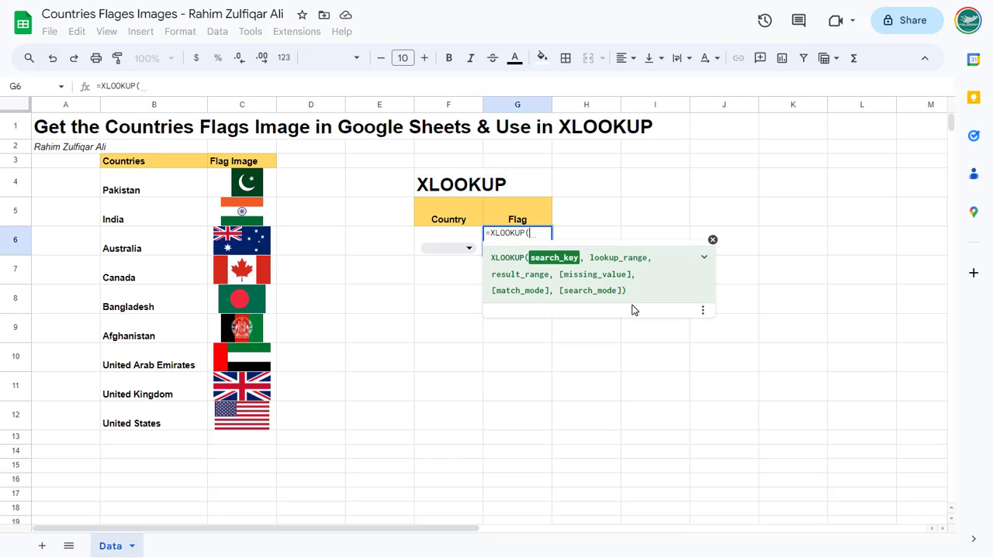
left_click(436, 243)
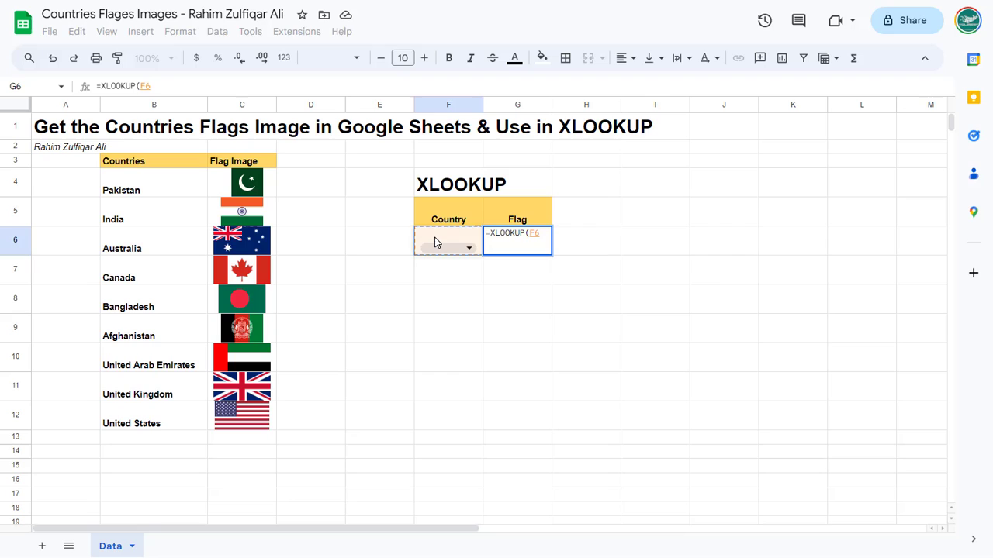
type(",")
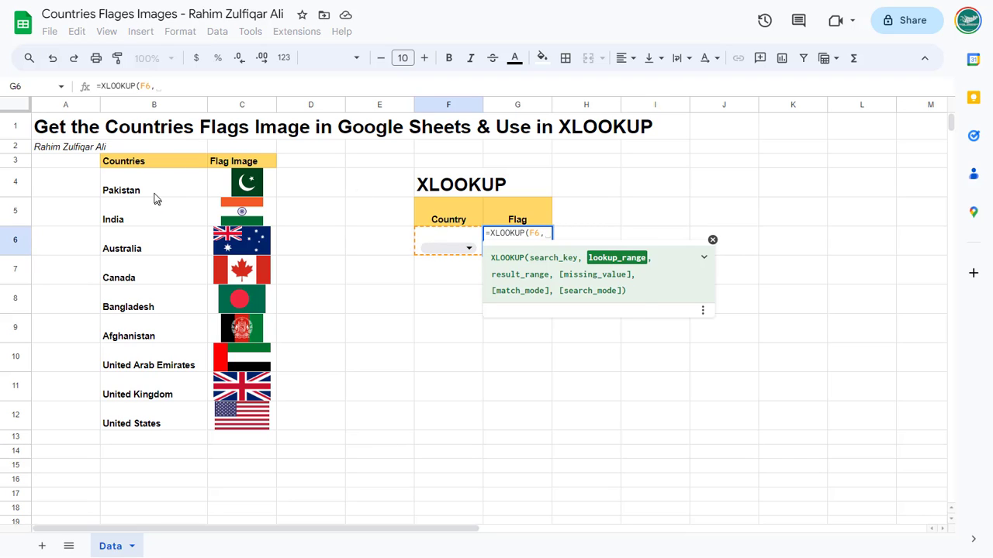
left_click(160, 190)
key("ctrl+shift+Down")
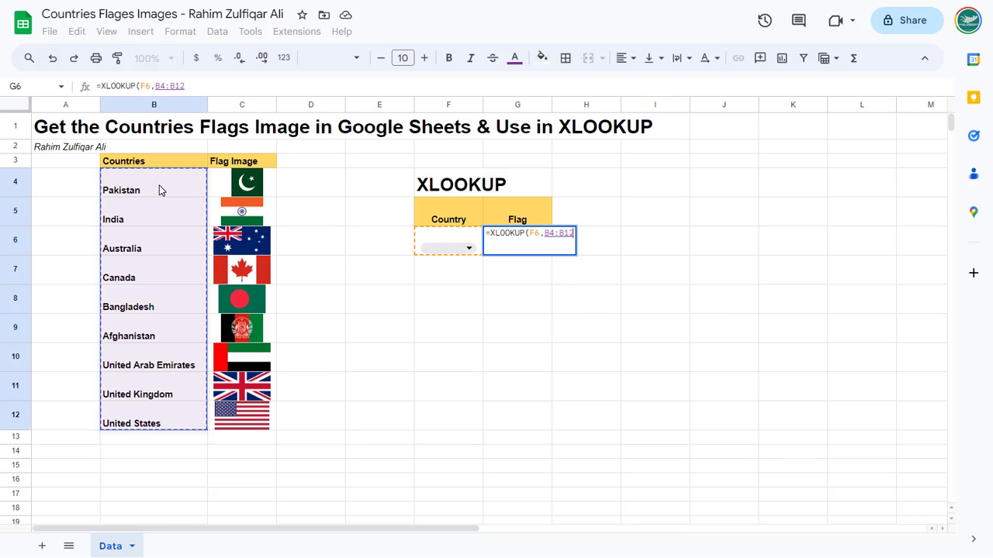
type(",")
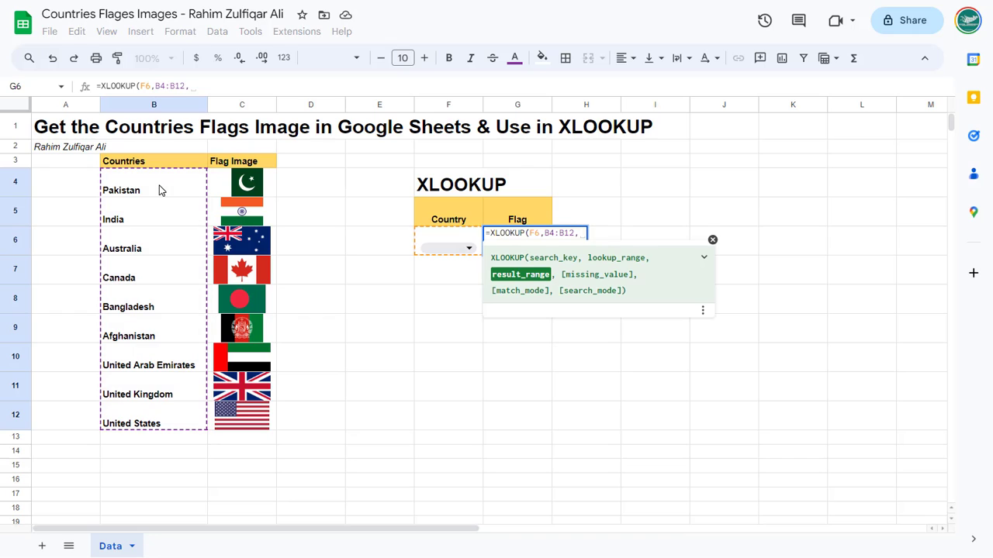
left_click(272, 194)
key("ctrl+shift+Down")
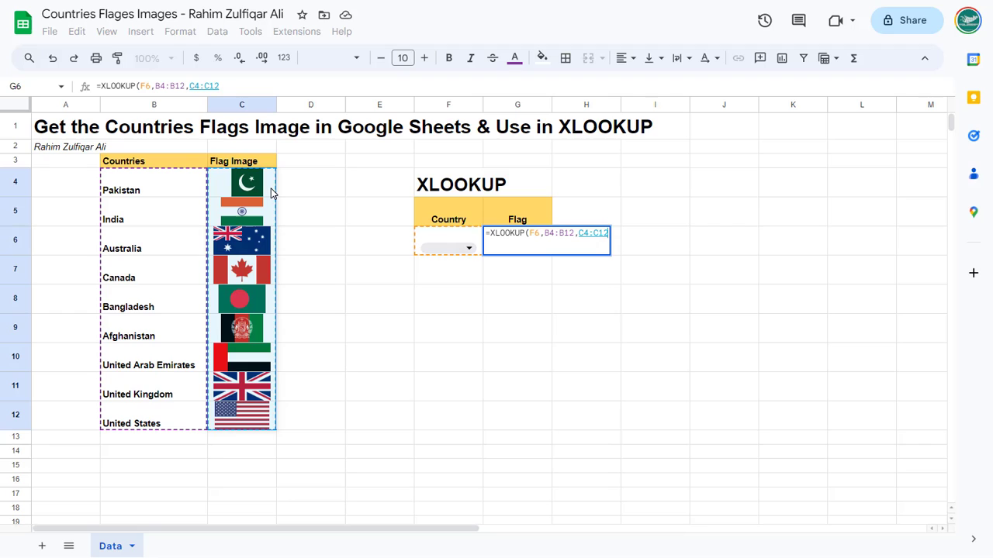
key("Return")
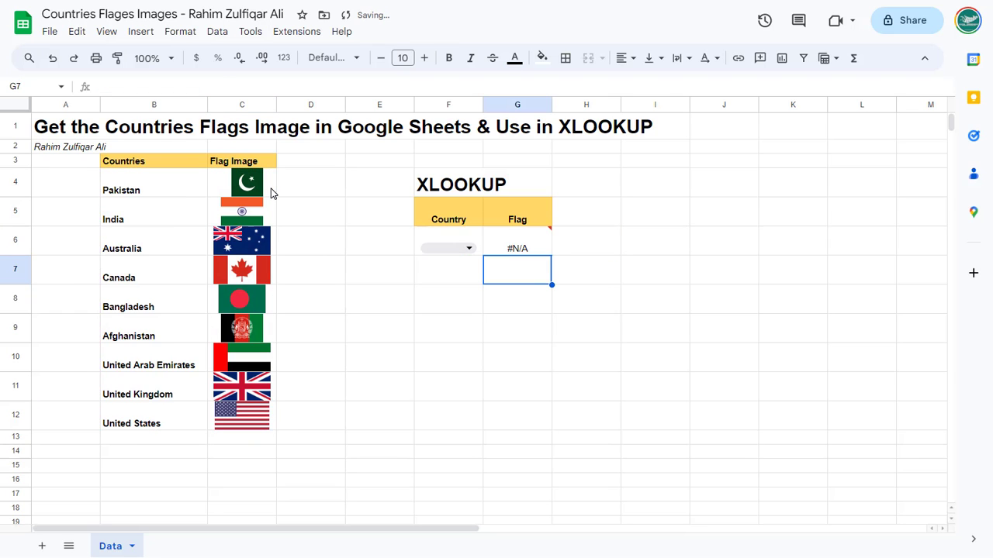
Step: Choose Pakistan in the F6 dropdown and review G6's XLOOKUP formula
left_click(464, 249)
left_click(441, 268)
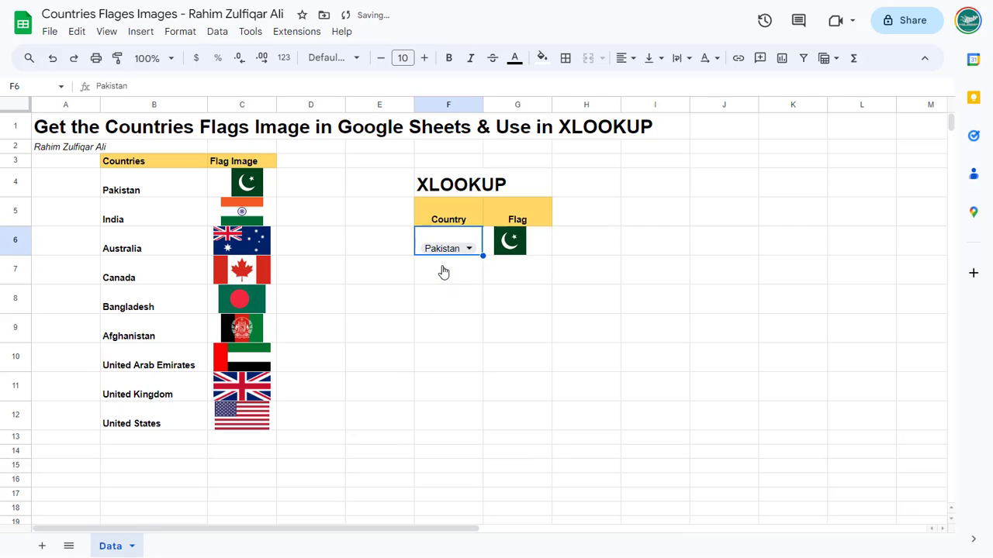
left_click(537, 245)
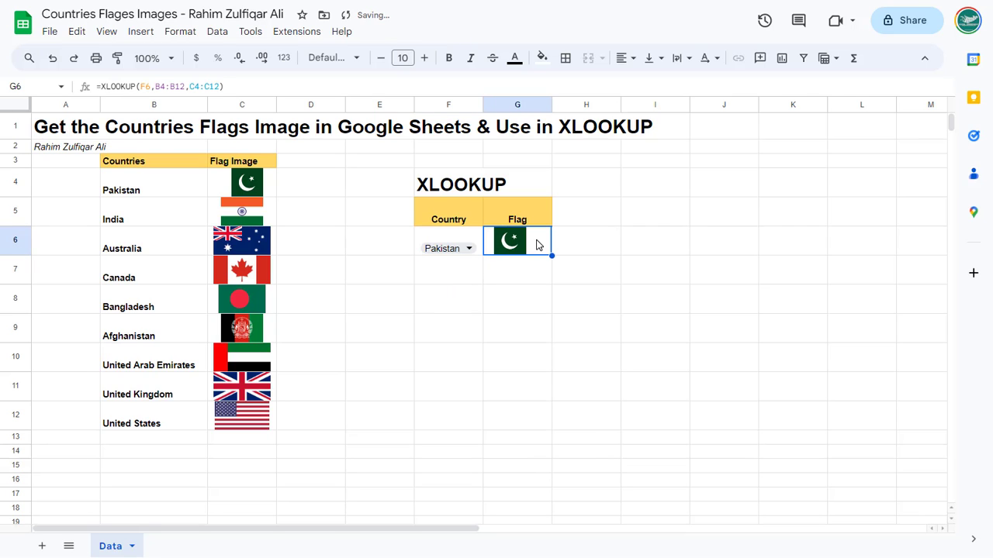
double_click(538, 245)
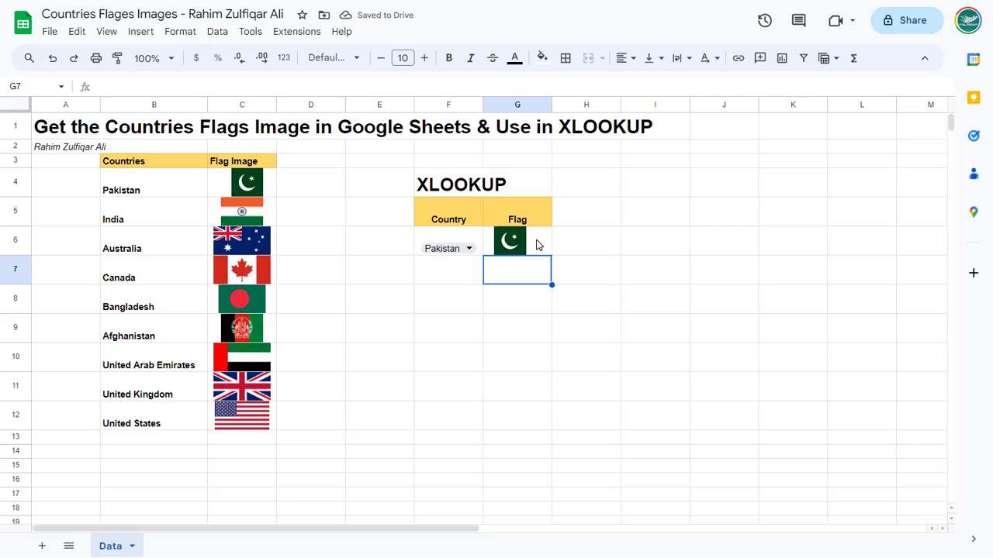
left_click(465, 233)
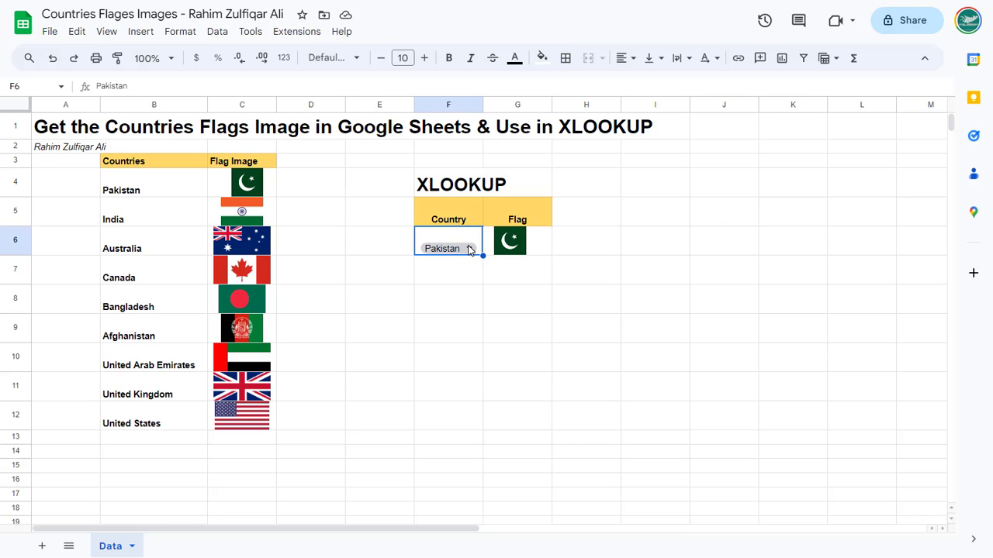
Step: Switch the F6 country to India, then to United Arab Emirates
left_click(470, 250)
left_click(433, 291)
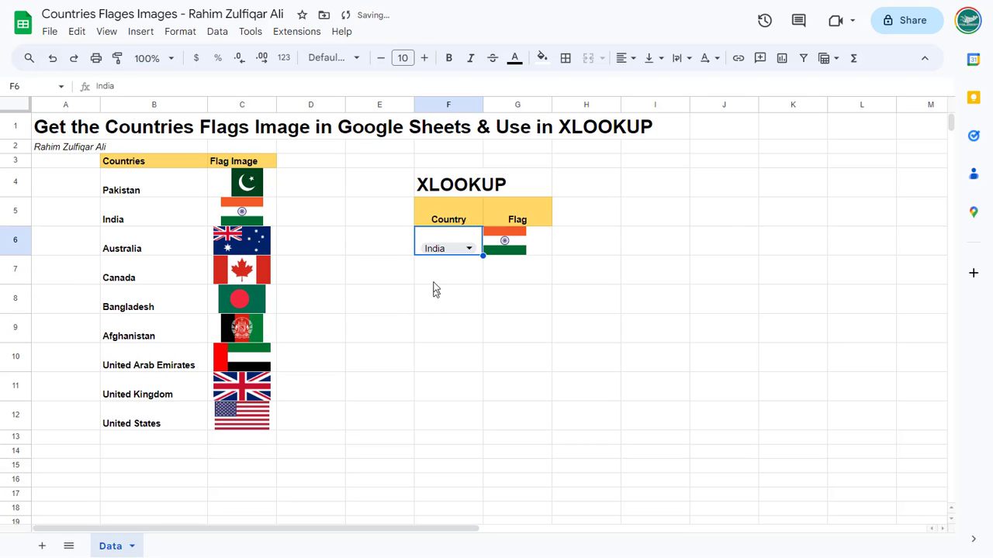
left_click(469, 250)
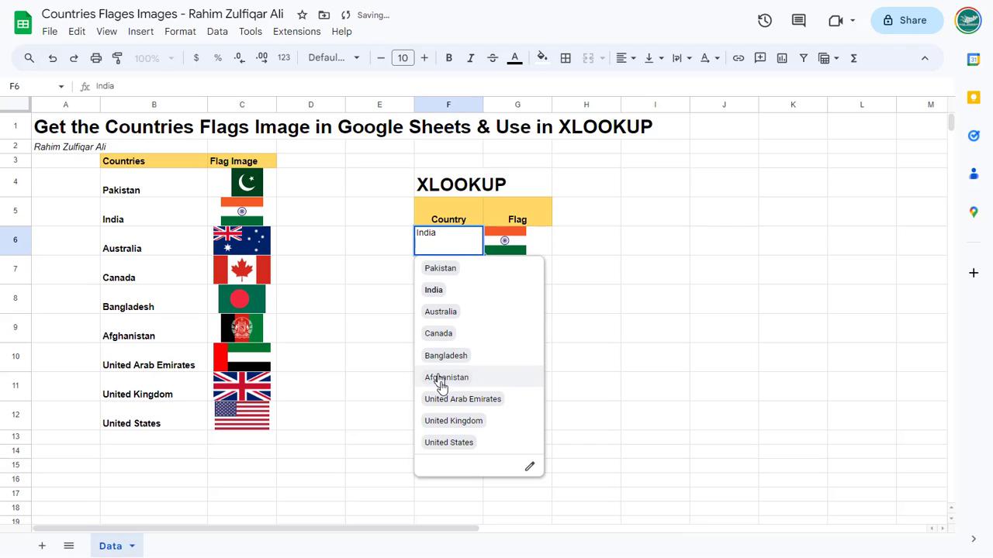
left_click(454, 401)
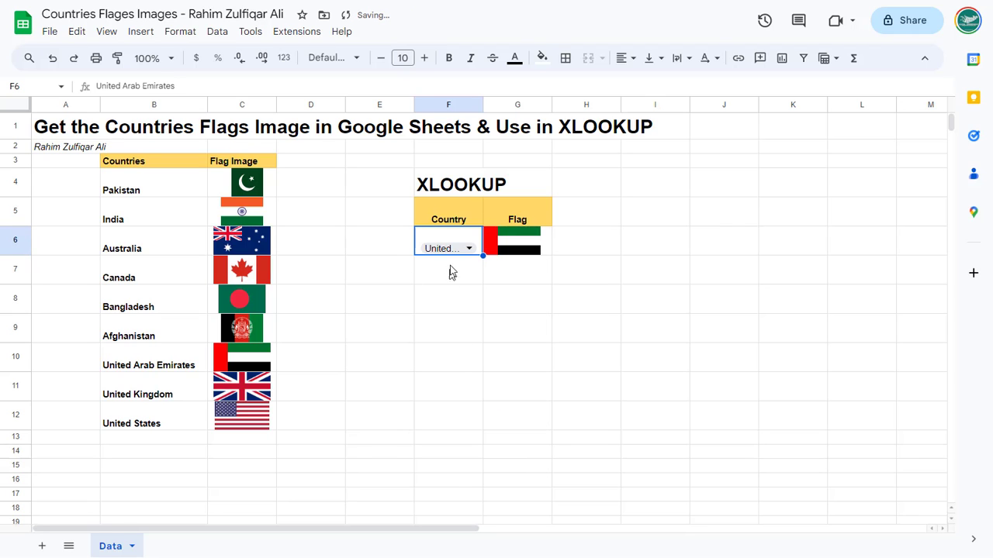
Step: Inspect the IMAGE formula in C4 and exit without changes
left_click(225, 192)
double_click(224, 191)
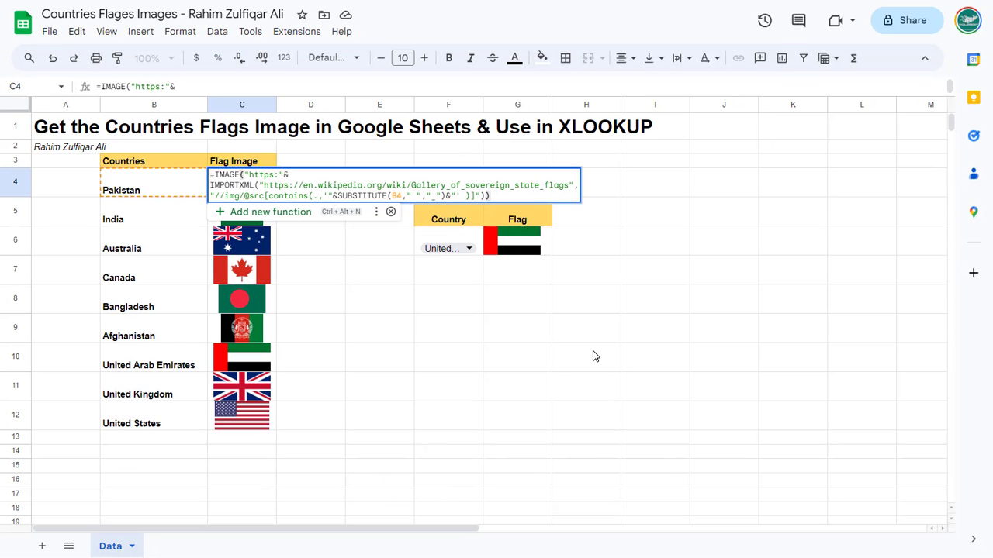
key("Escape")
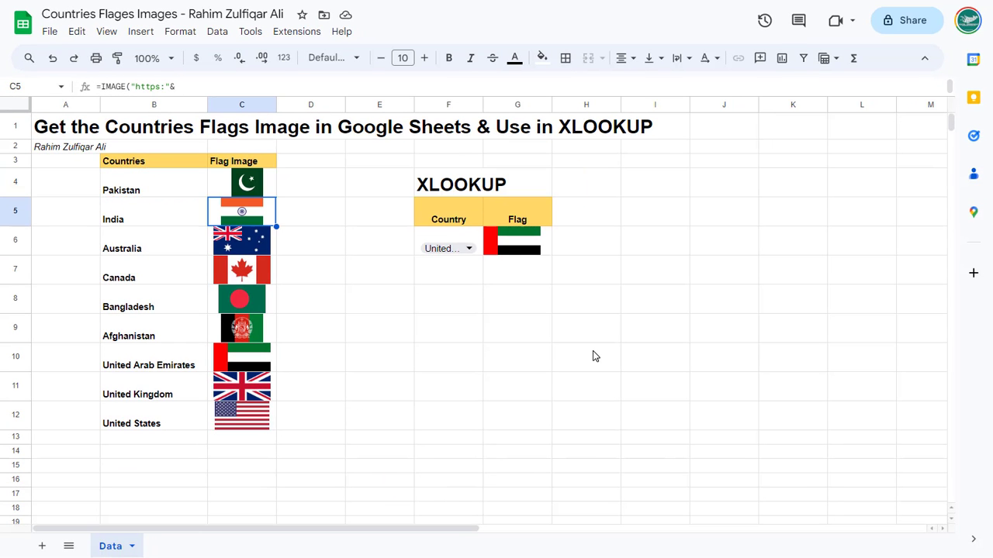